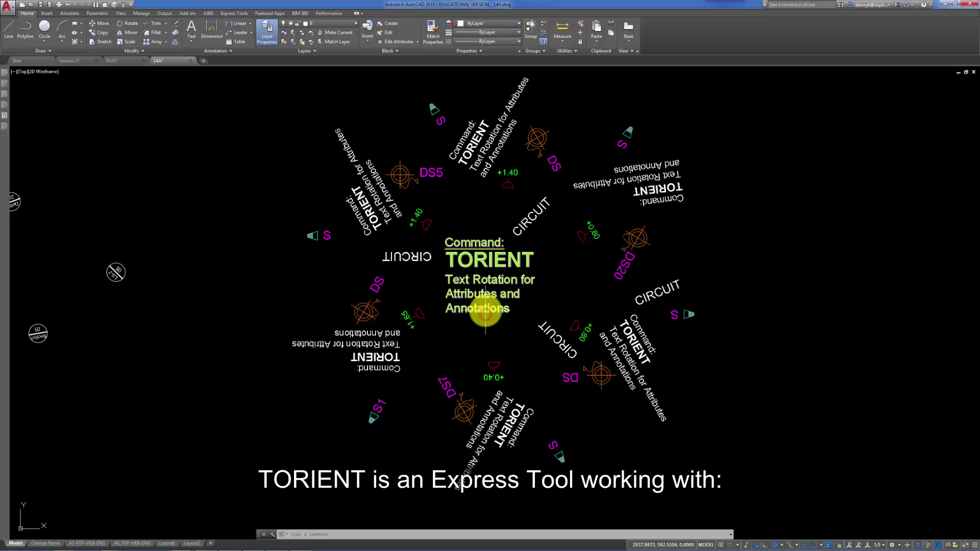
Select all similar TORIENT text notes, then all four CIRCUIT attributes, to inspect them
click(486, 310)
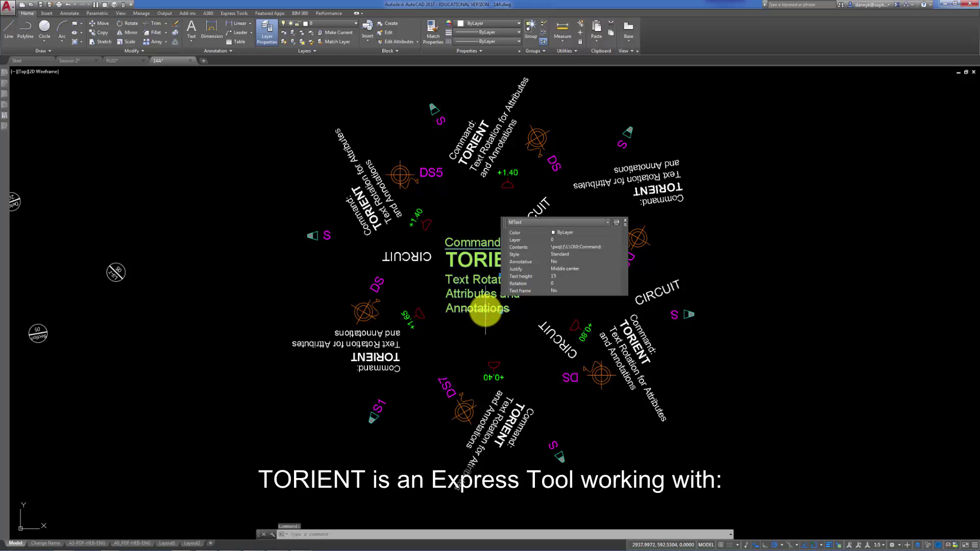
right_click(486, 311)
click(522, 453)
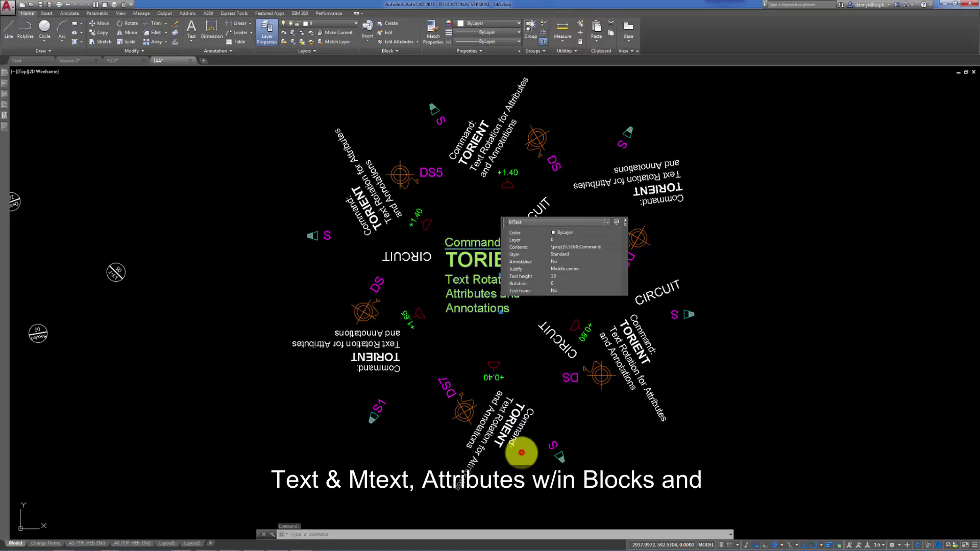
key(Escape)
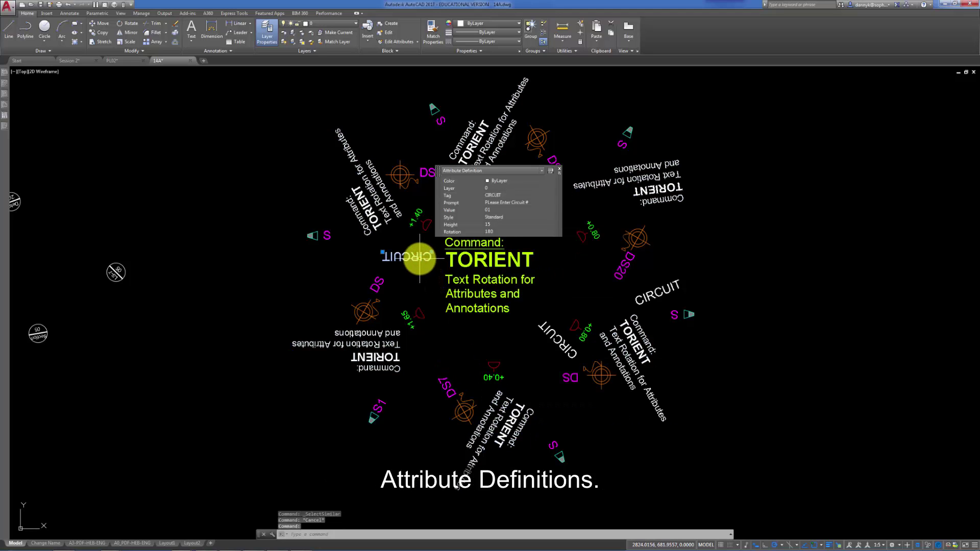
right_click(420, 258)
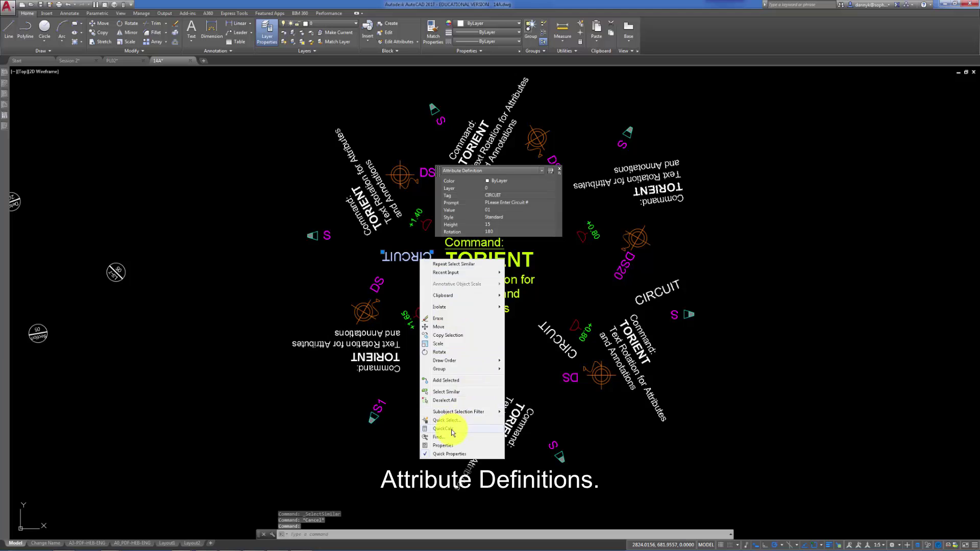
click(447, 392)
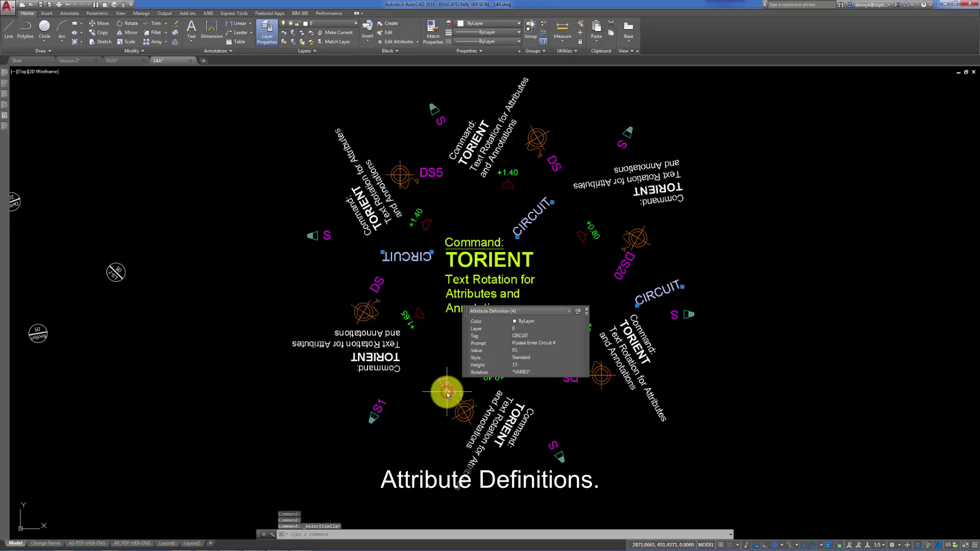
key(Escape)
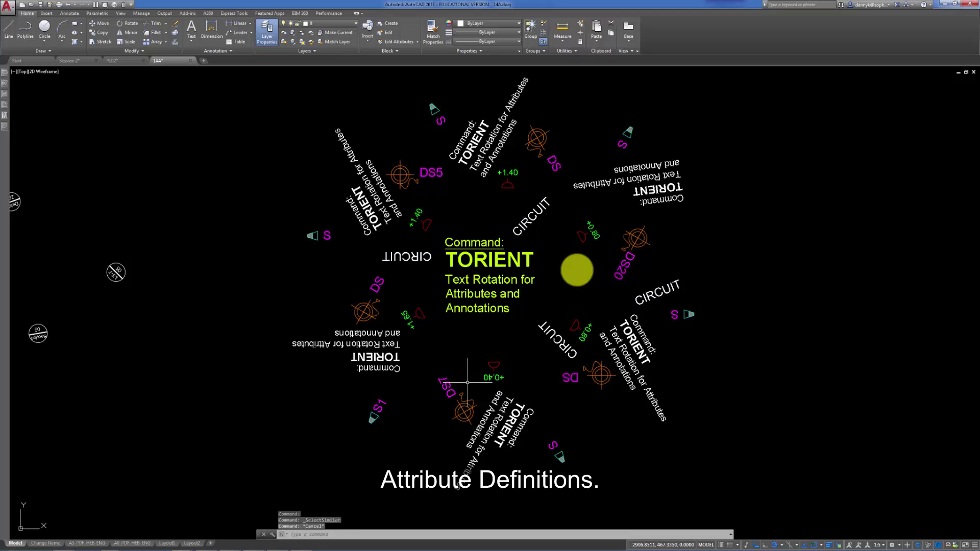
Relabel the upper-right S marker block as S1 and the top one as S2
click(626, 144)
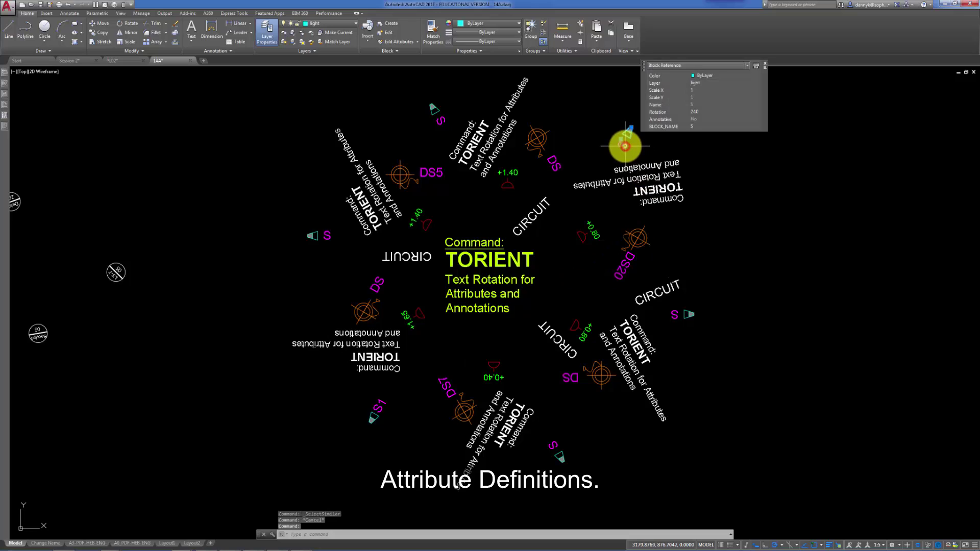
click(698, 126)
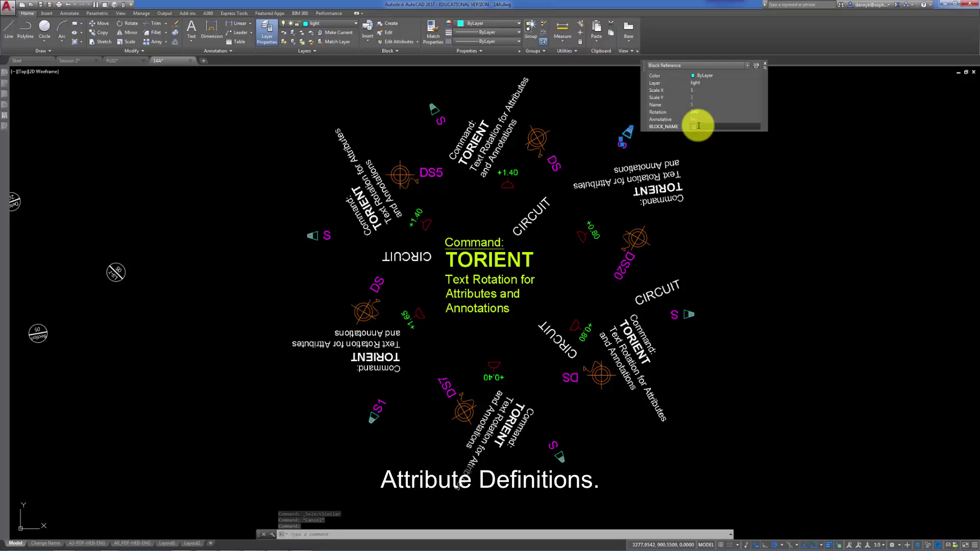
key(Return)
key(Escape)
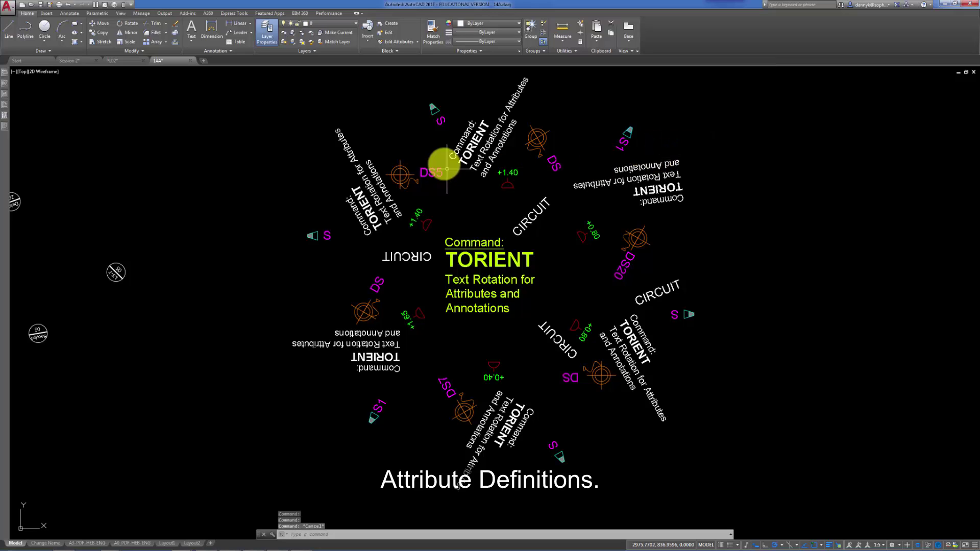
click(435, 116)
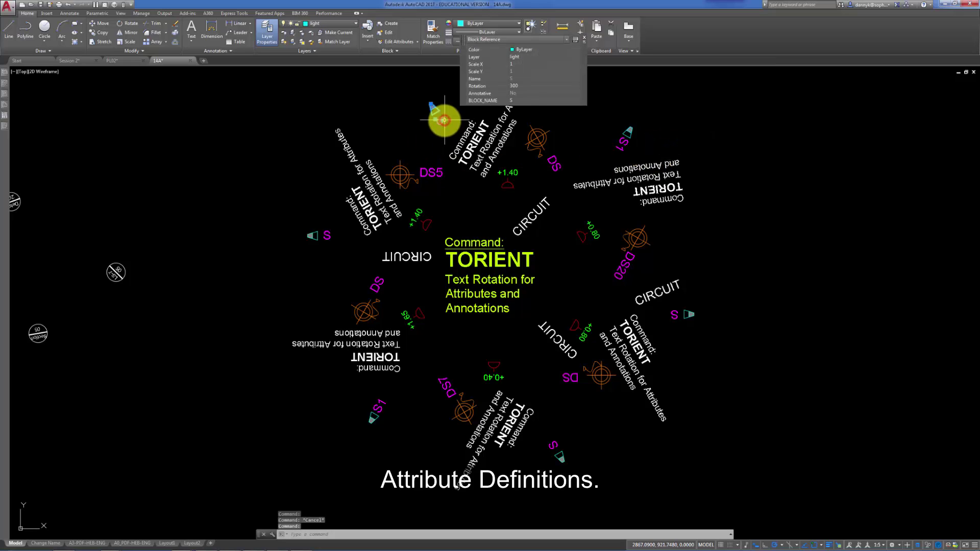
click(523, 101)
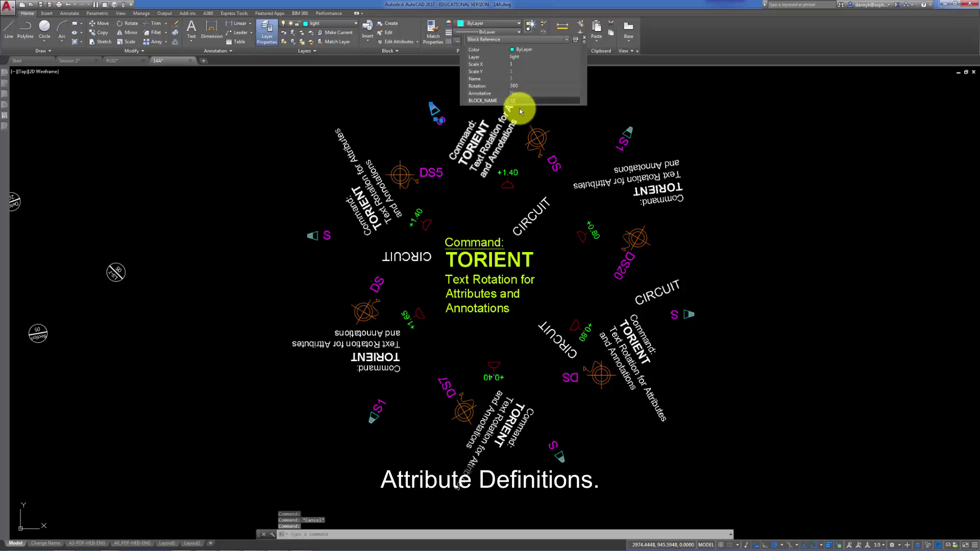
text(S2)
key(Return)
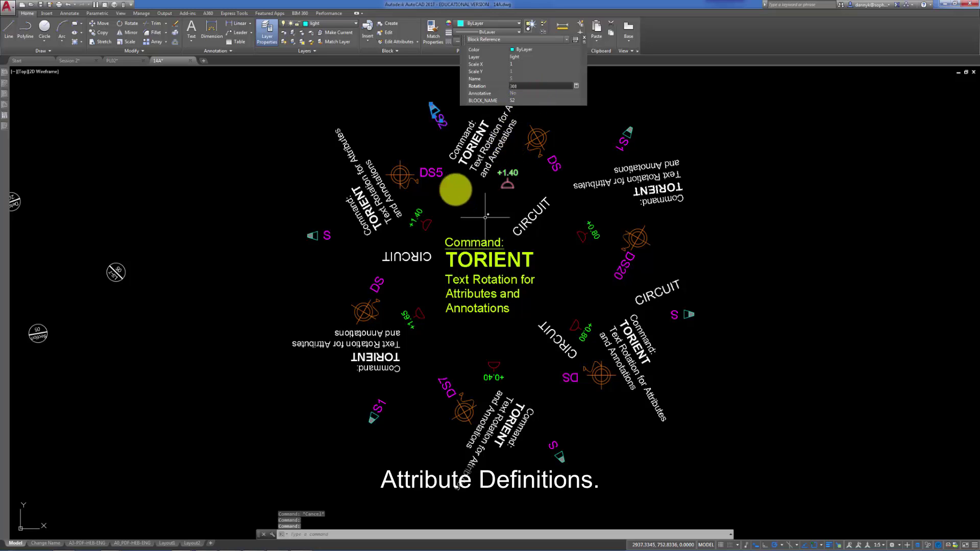
Rename the DS5 detail marker block to DS55 in Quick Properties
click(431, 170)
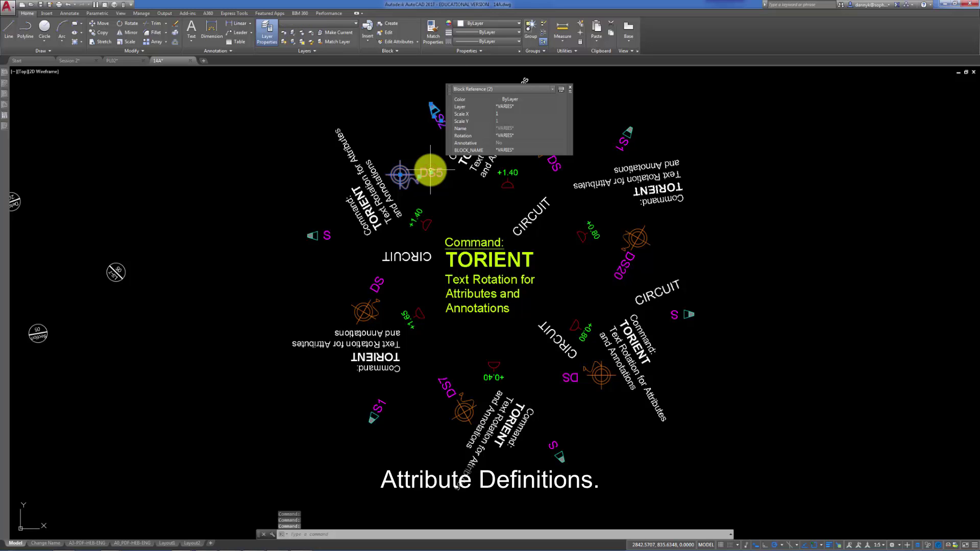
key(Escape)
click(431, 170)
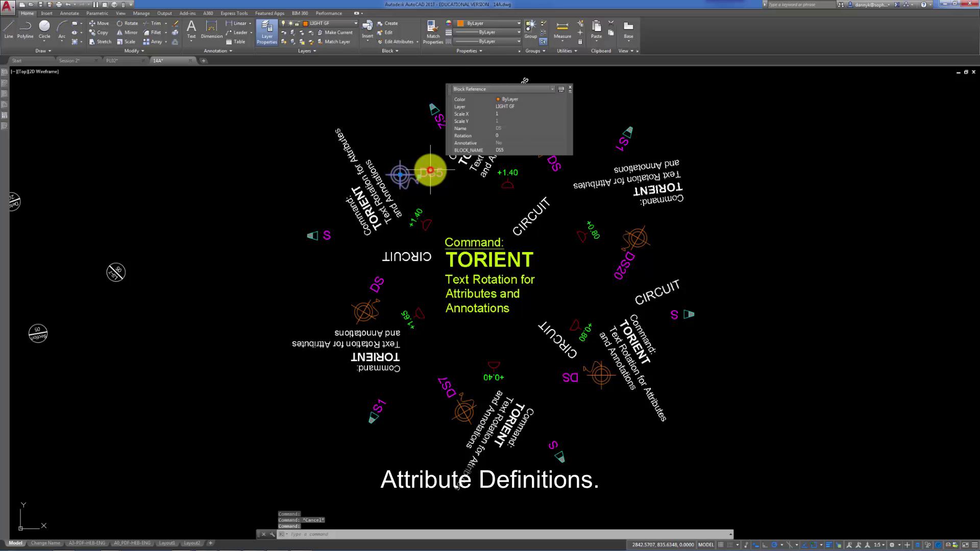
click(513, 148)
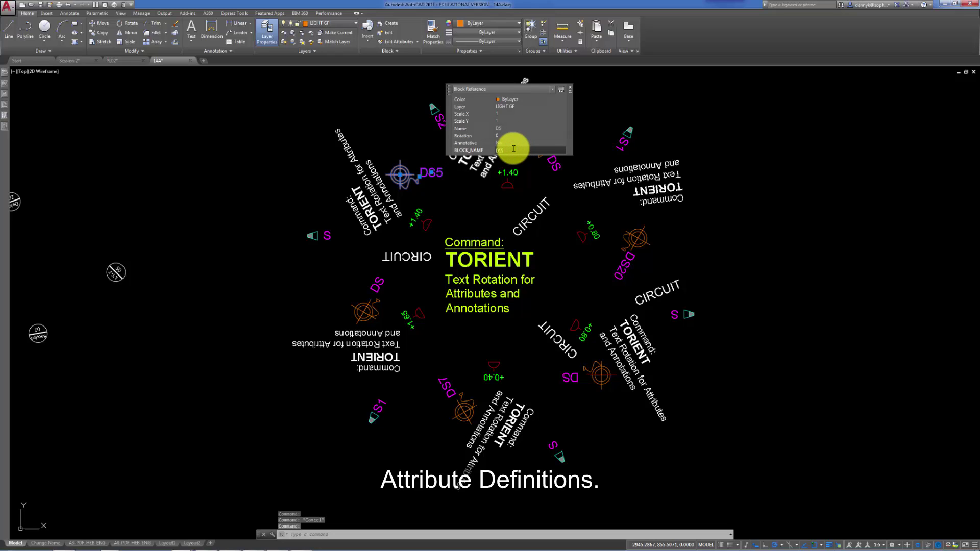
text(5)
key(Return)
key(Escape)
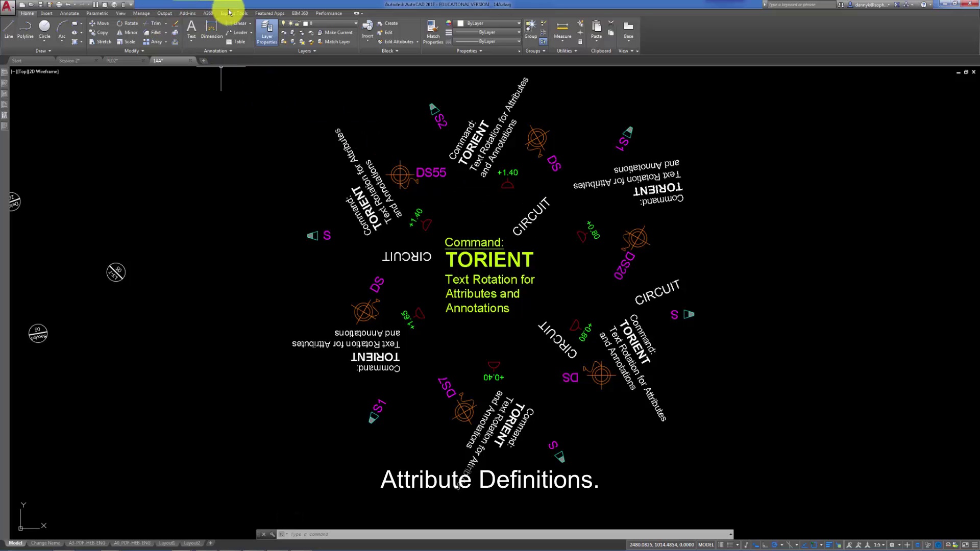
click(234, 13)
click(120, 39)
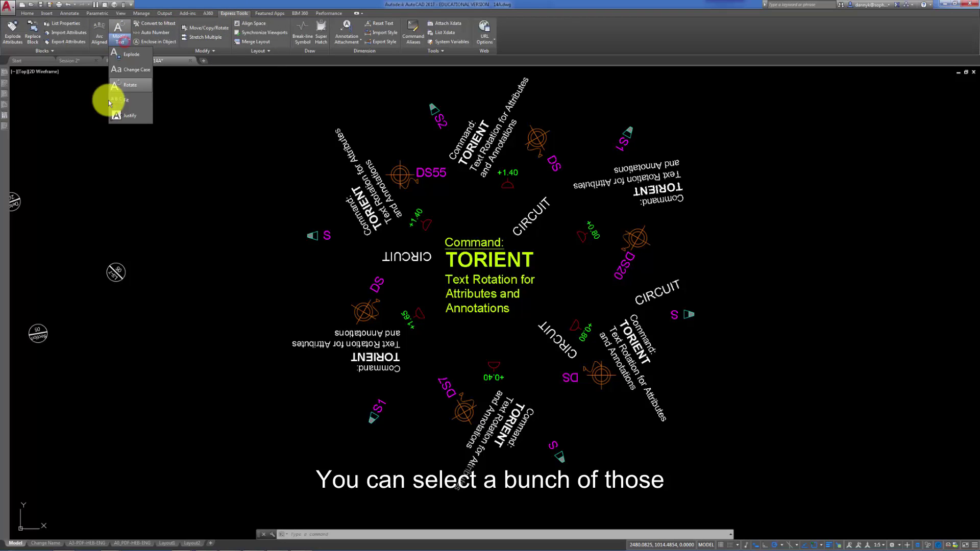
click(130, 83)
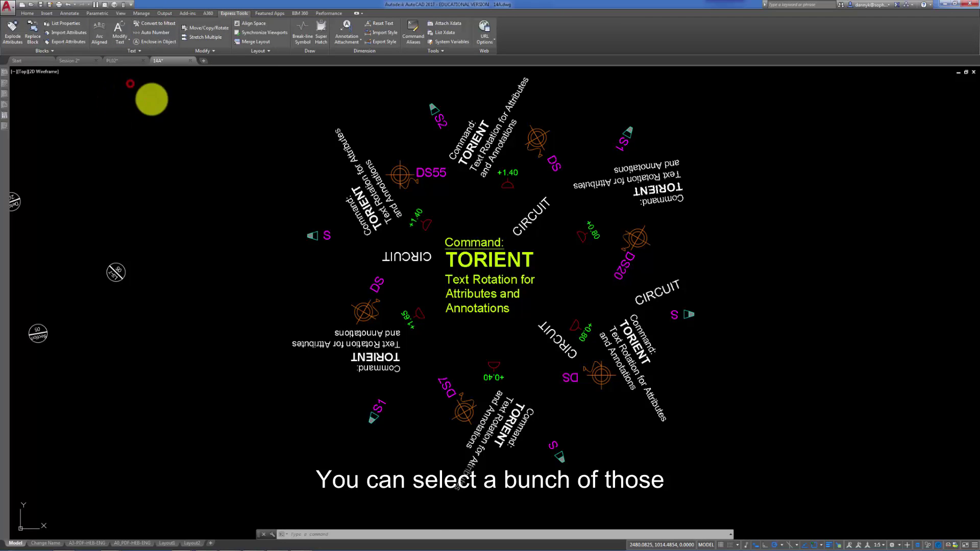
click(743, 499)
click(259, 75)
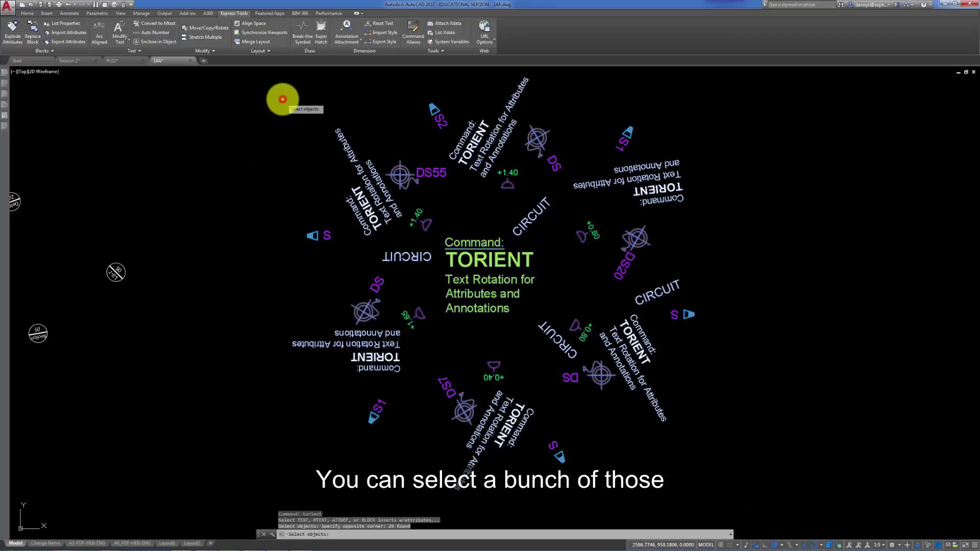
key(Return)
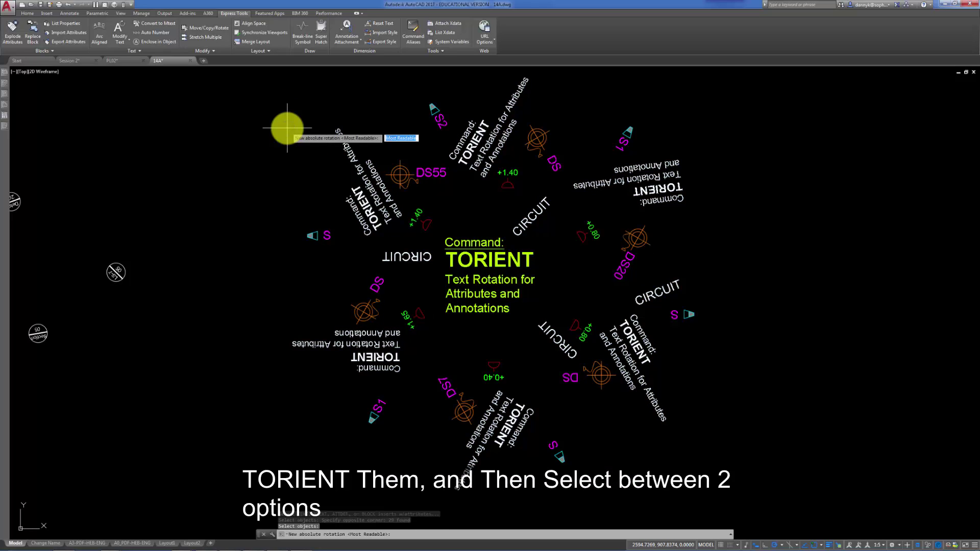
text(0)
key(Return)
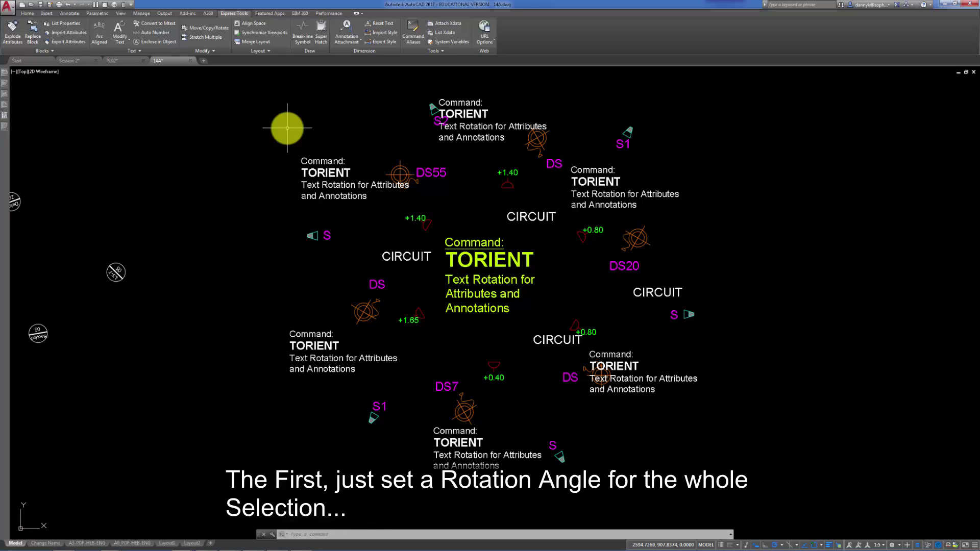
Undo the rotation and rerun TORIENT on the Previous selection with Most Readable
key(ctrl+z)
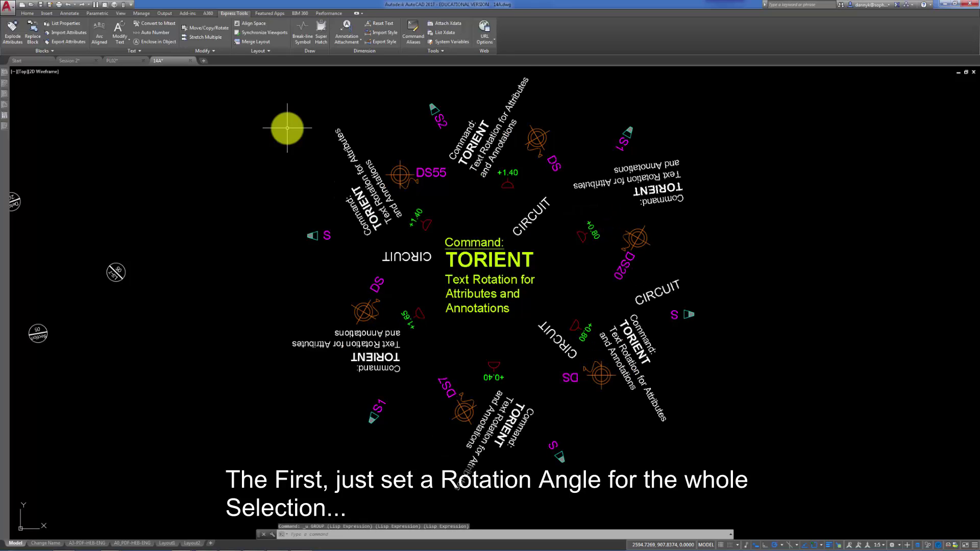
right_click(288, 129)
mouse_move(313, 142)
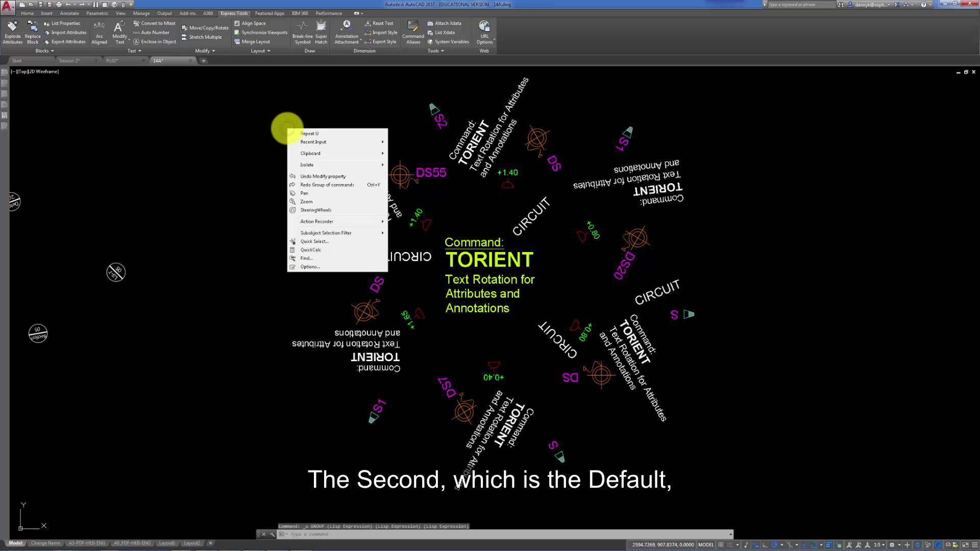
click(410, 152)
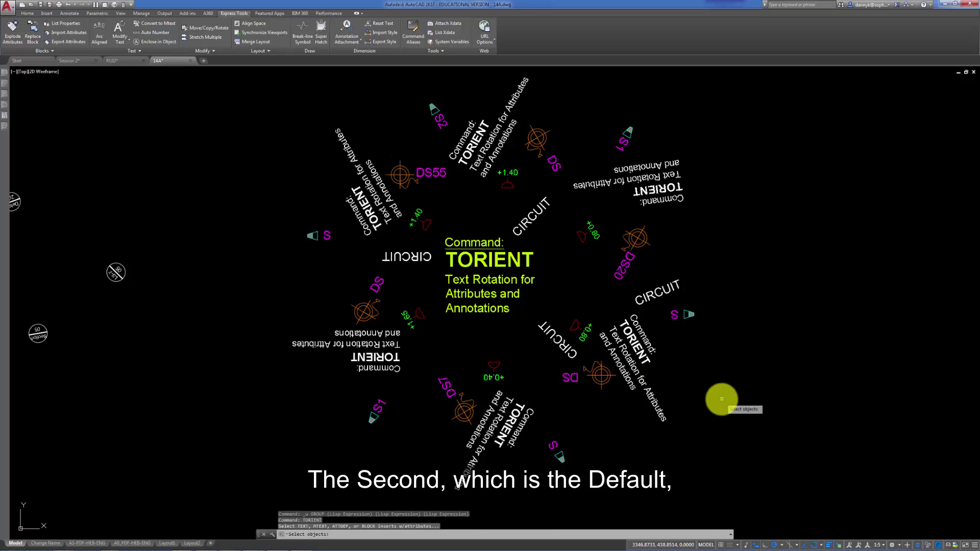
text(p)
key(Return)
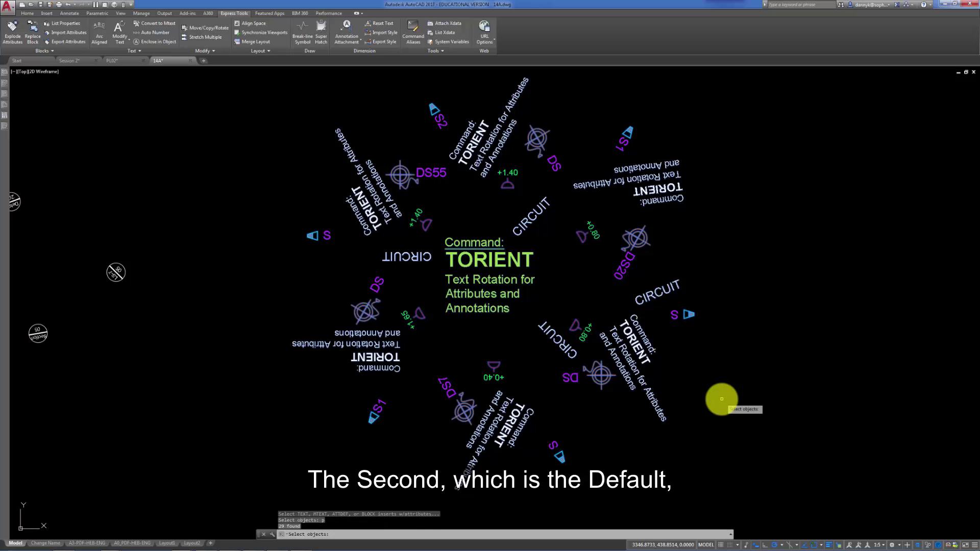
key(Return)
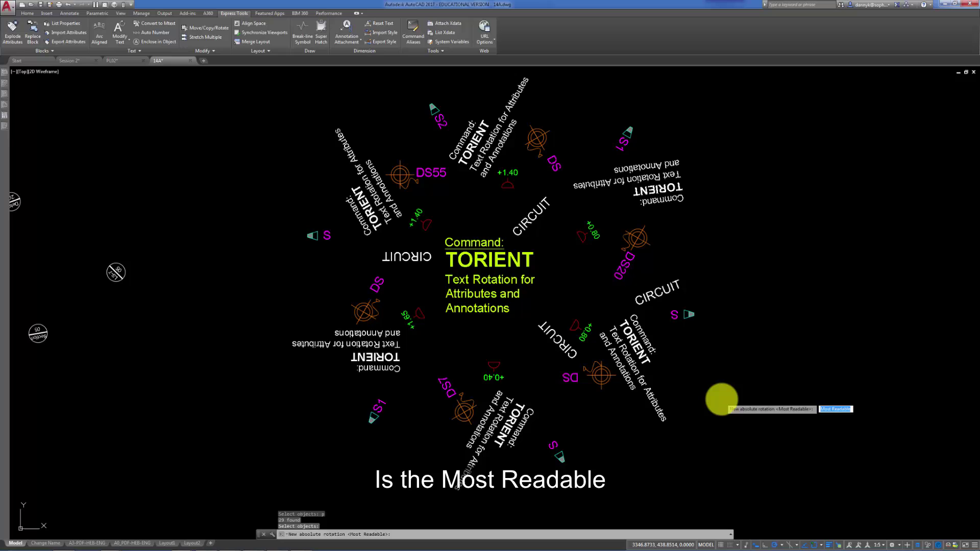
key(Return)
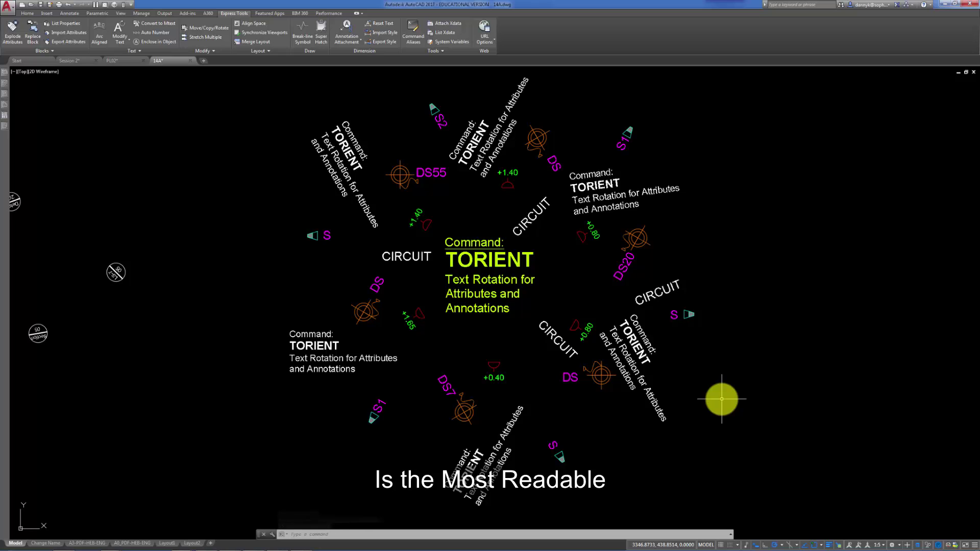
Turn off group selection for the four circular marker blocks
middle_drag(276, 307, 554, 313)
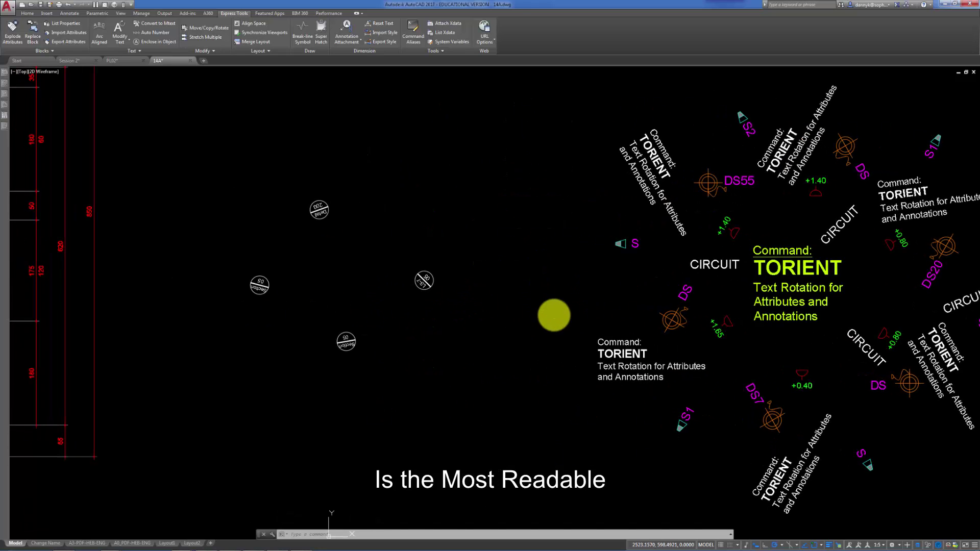
click(417, 285)
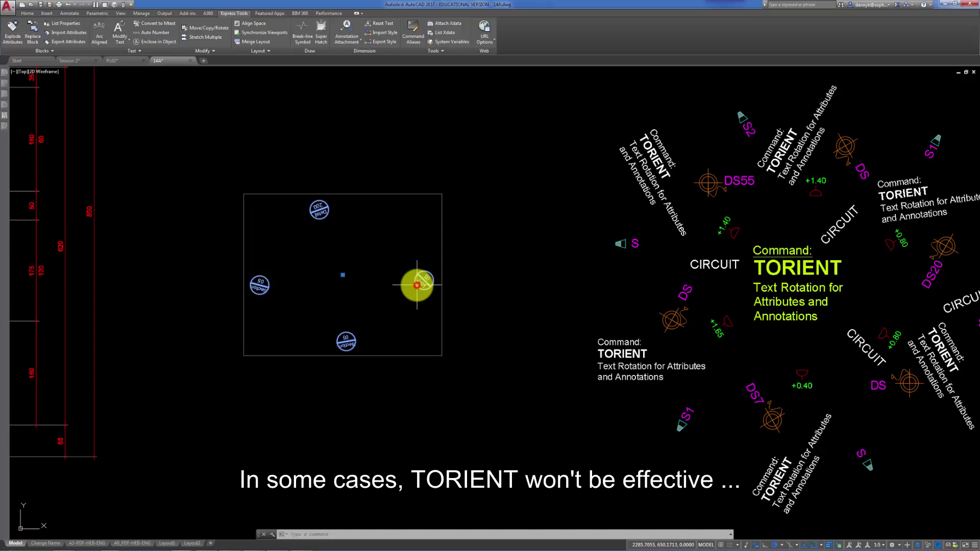
click(28, 13)
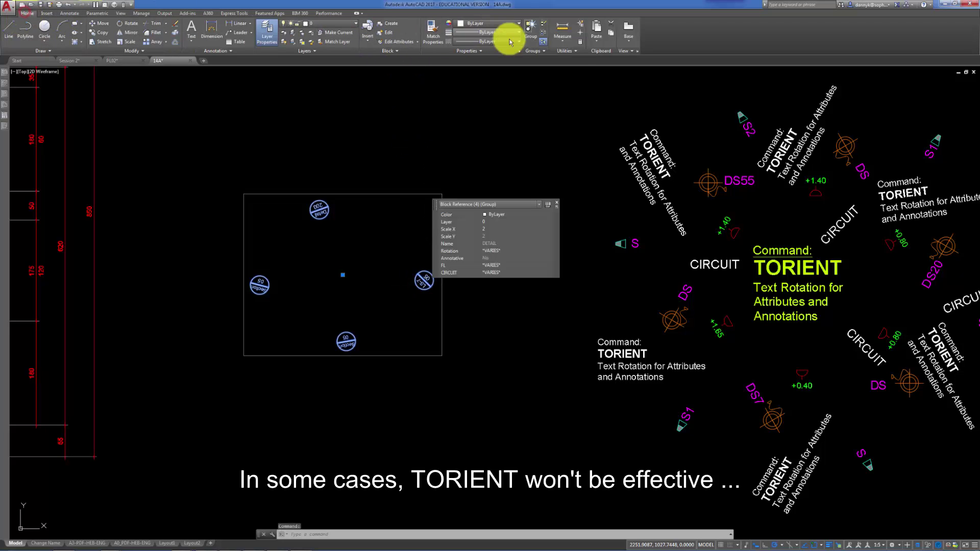
click(543, 39)
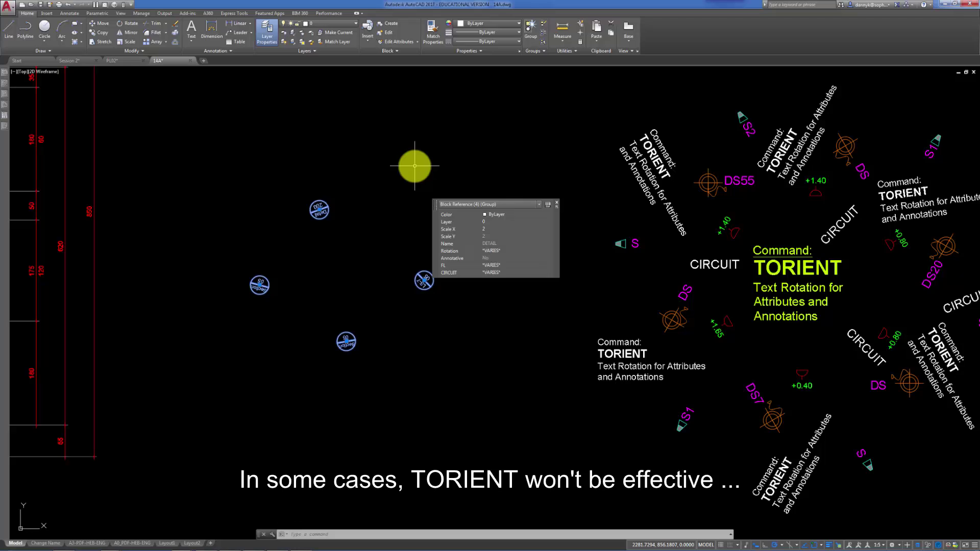
key(Escape)
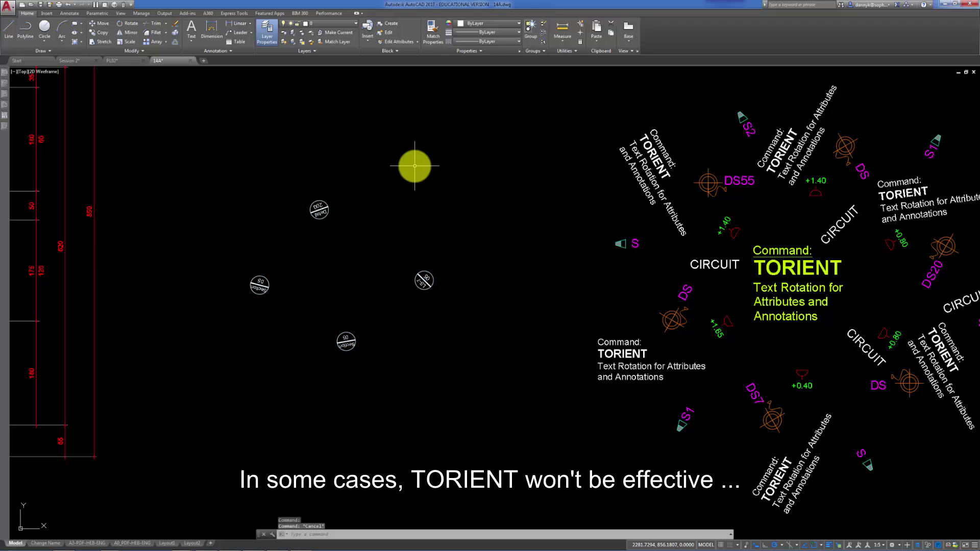
text(orie)
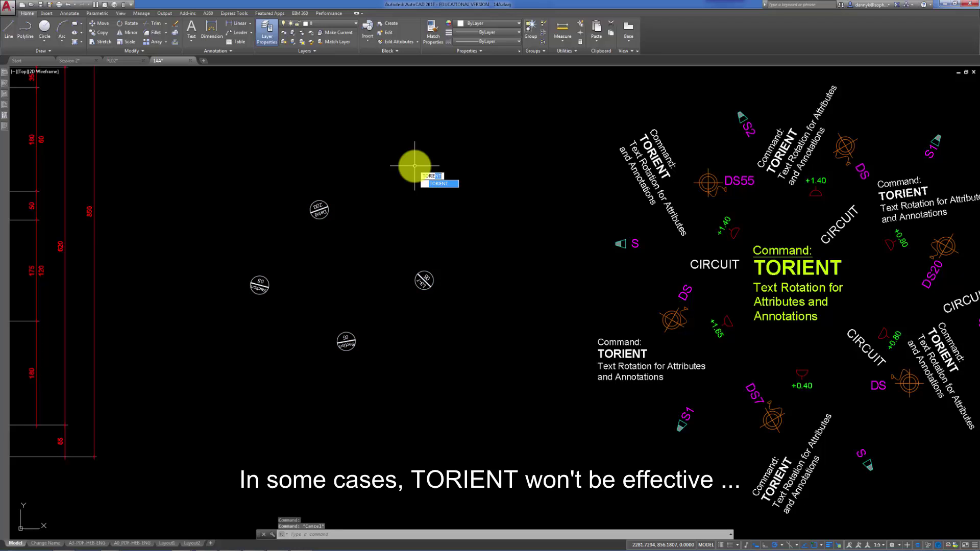
Run TORIENT on the four window-selected marker blocks, accepting Most Readable
key(Return)
click(426, 162)
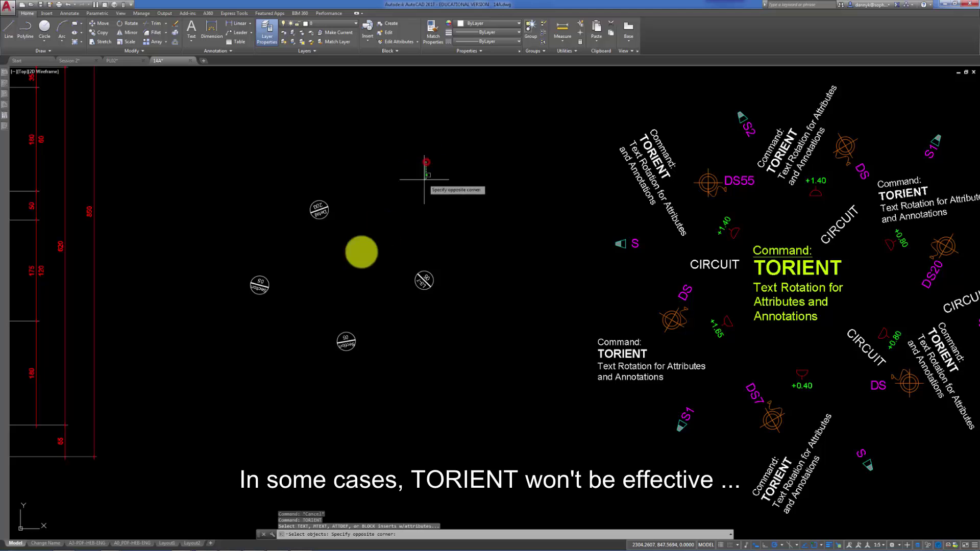
click(239, 377)
key(Return)
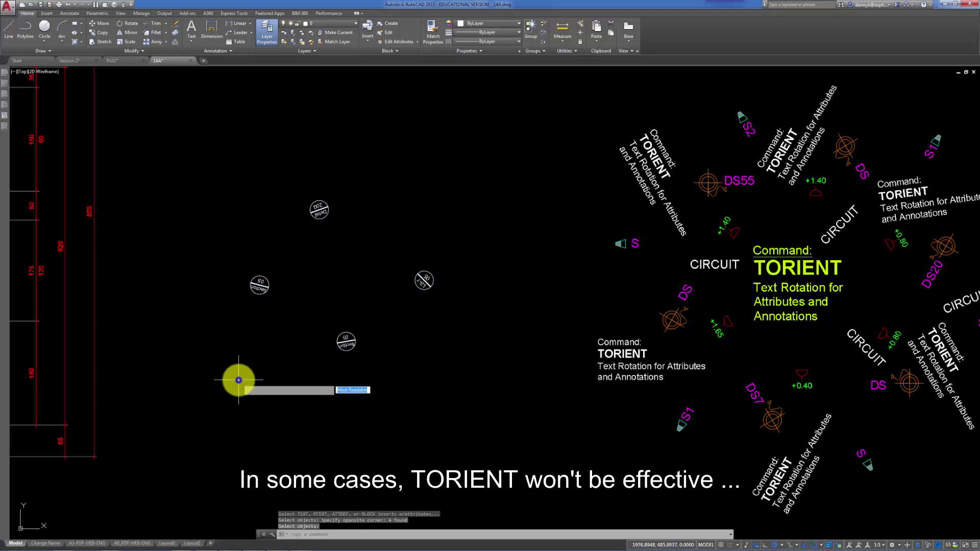
key(Return)
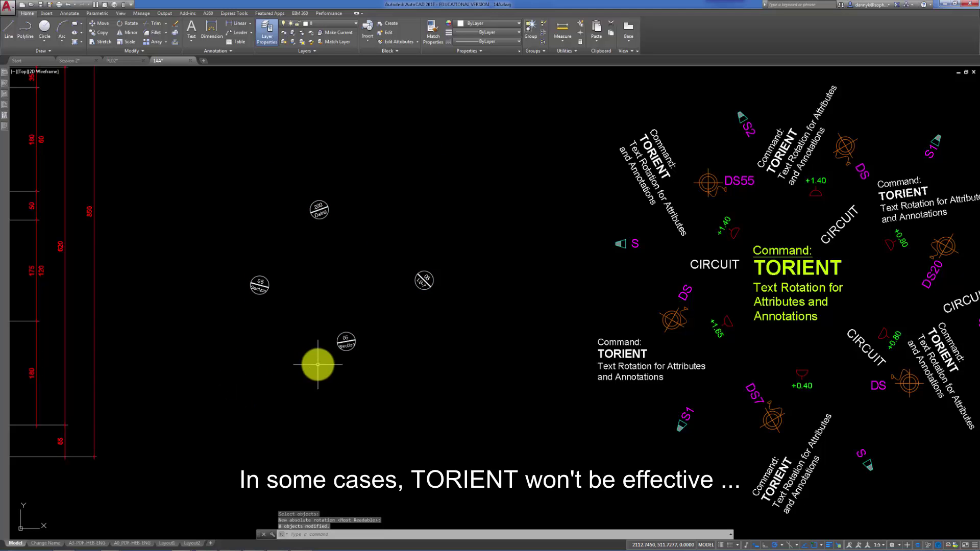
scroll(337, 357, up, 4)
Window-select the four section markers and set their Rotation to 0 in Quick Properties
click(366, 329)
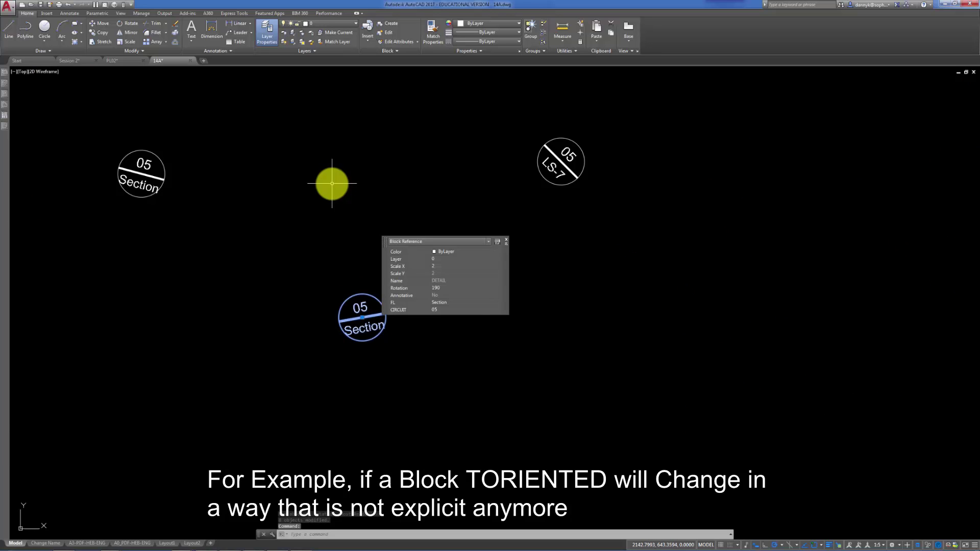
key(Escape)
scroll(331, 184, down, 4)
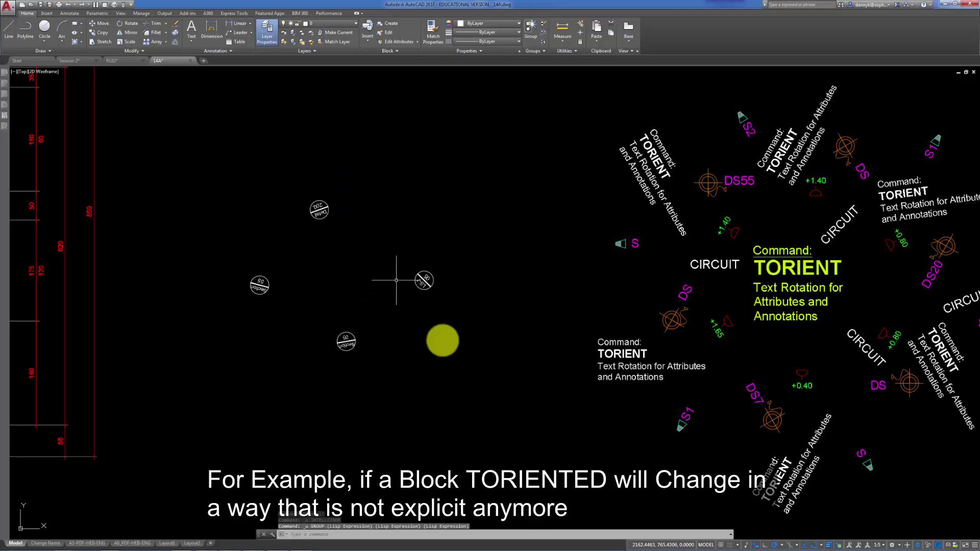
click(475, 404)
click(200, 190)
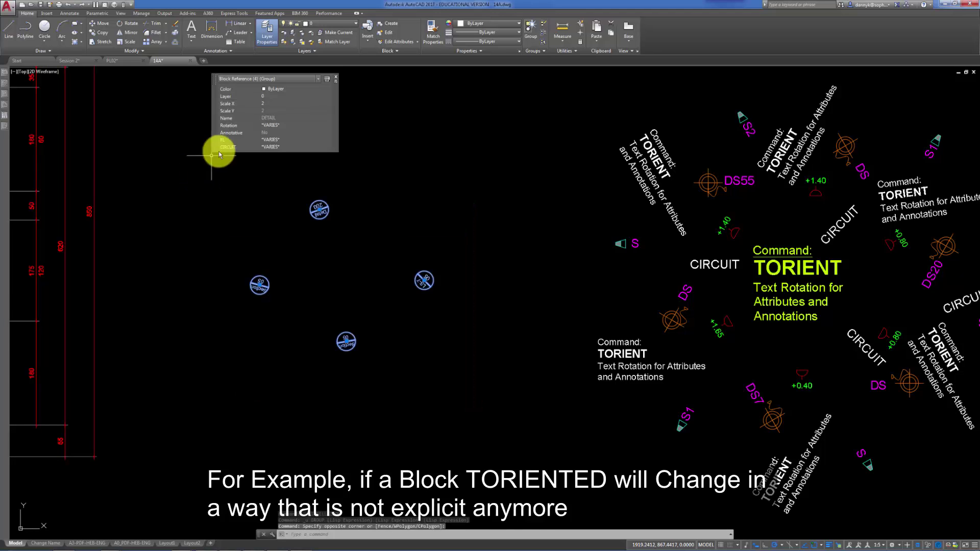
click(271, 124)
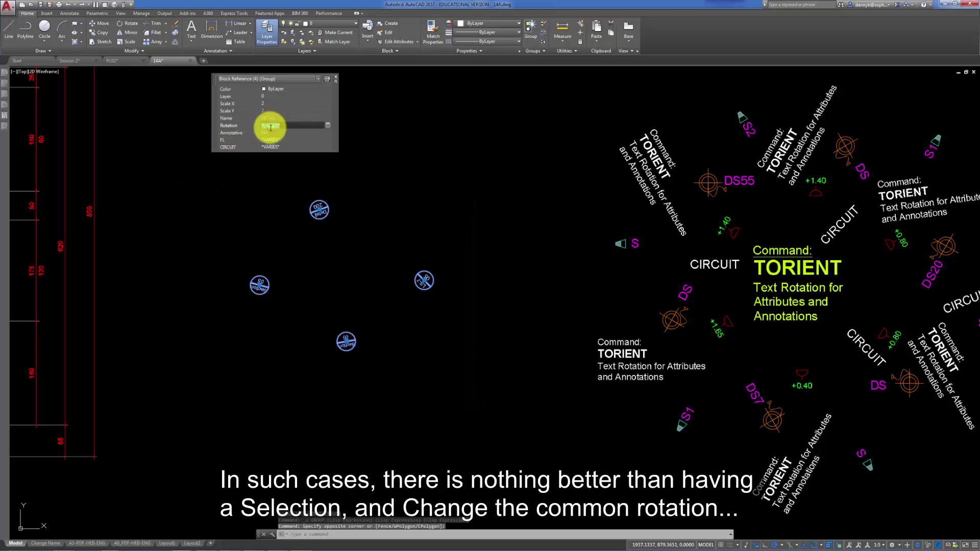
text(0)
key(Return)
key(Escape)
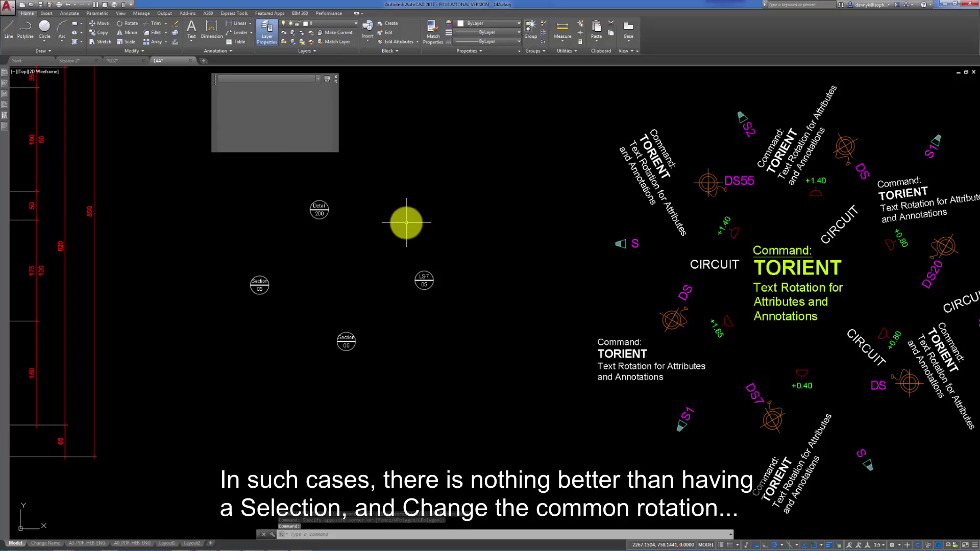
scroll(406, 223, down, 2)
mouse_move(406, 223)
middle_down()
mouse_move(248, 270)
mouse_move(235, 248)
middle_up()
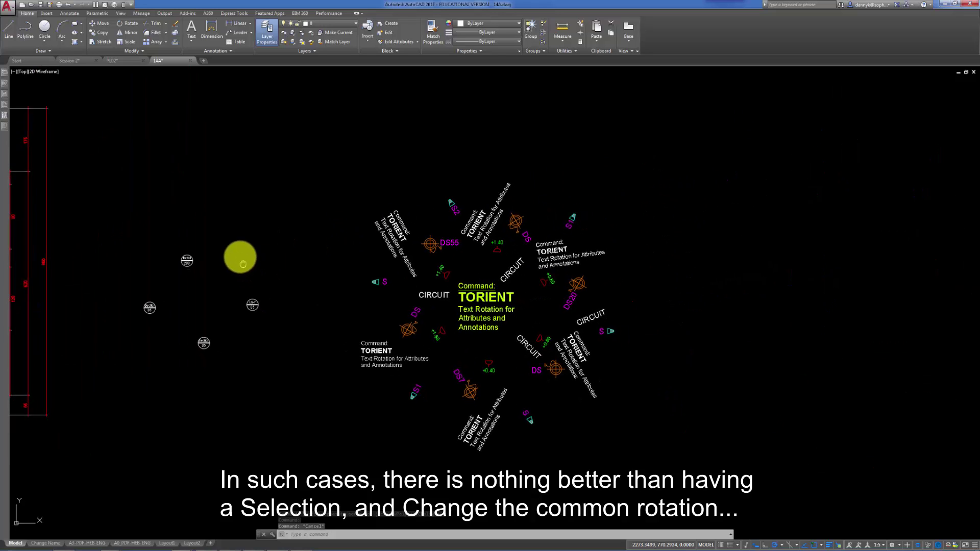